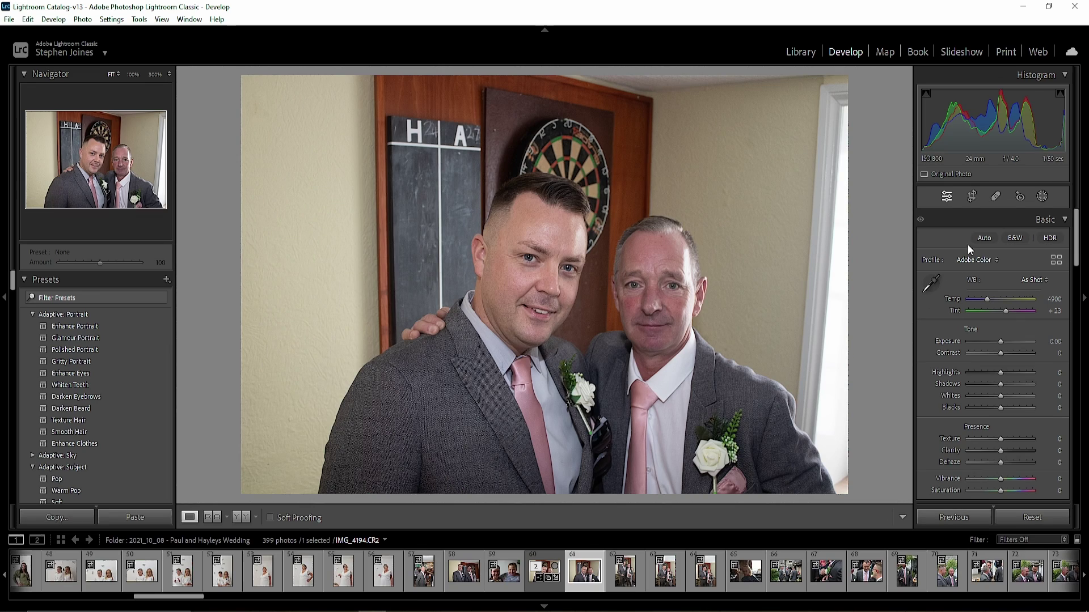
Step: Apply Auto tone (Temp 4900, Tint +23, Highlights −59, Shadows +44) and bring Lens Blur into view
click(984, 238)
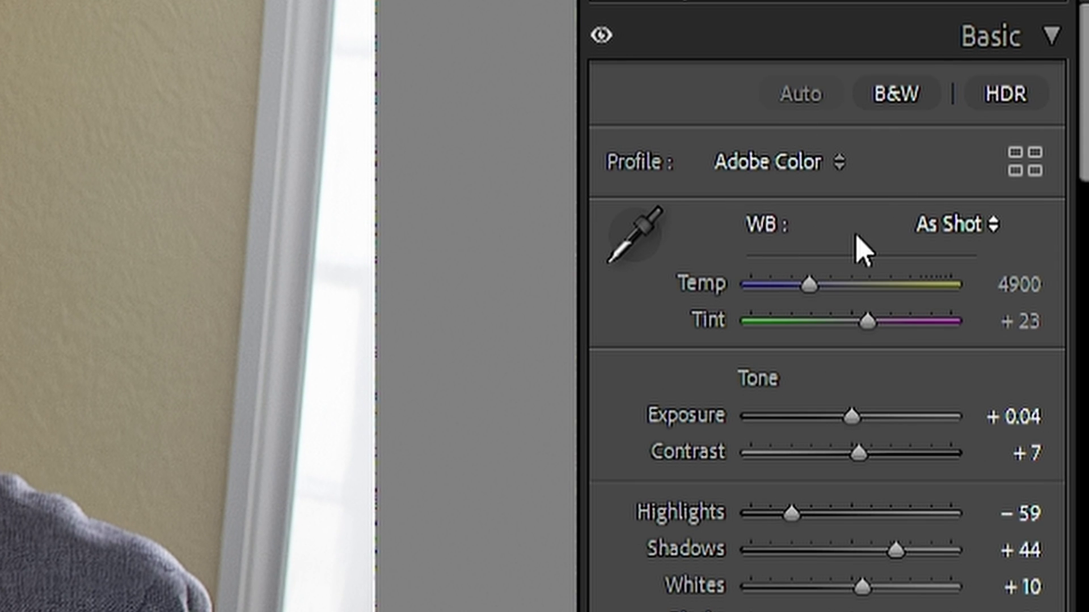
scroll(859, 250, down, 20)
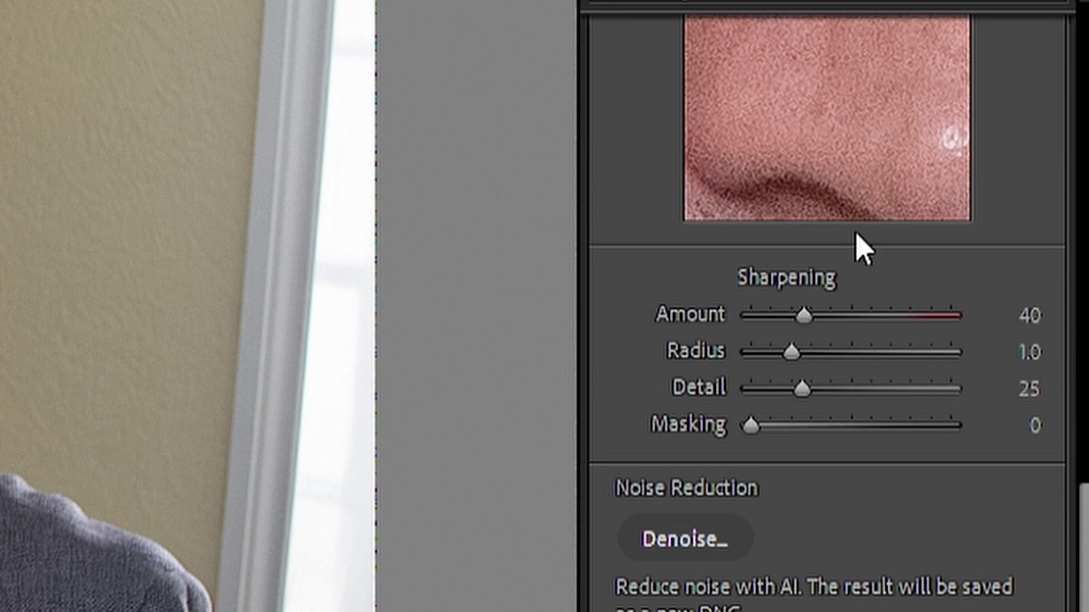
scroll(860, 250, down, 5)
scroll(857, 248, down, 3)
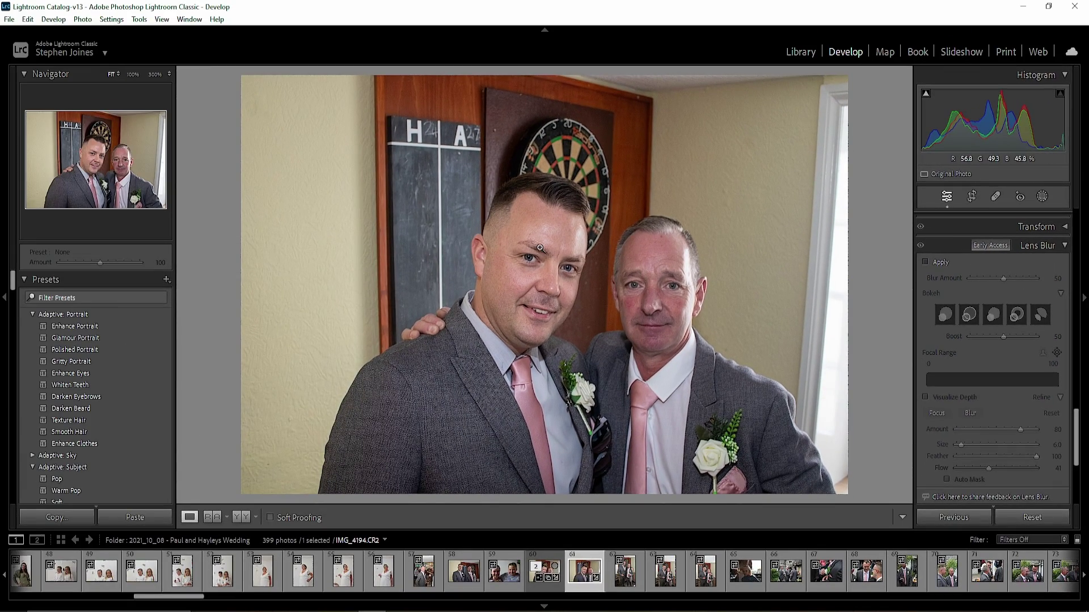
Step: Enable Lens Blur on the men's portrait and raise Blur Amount to 100
click(925, 263)
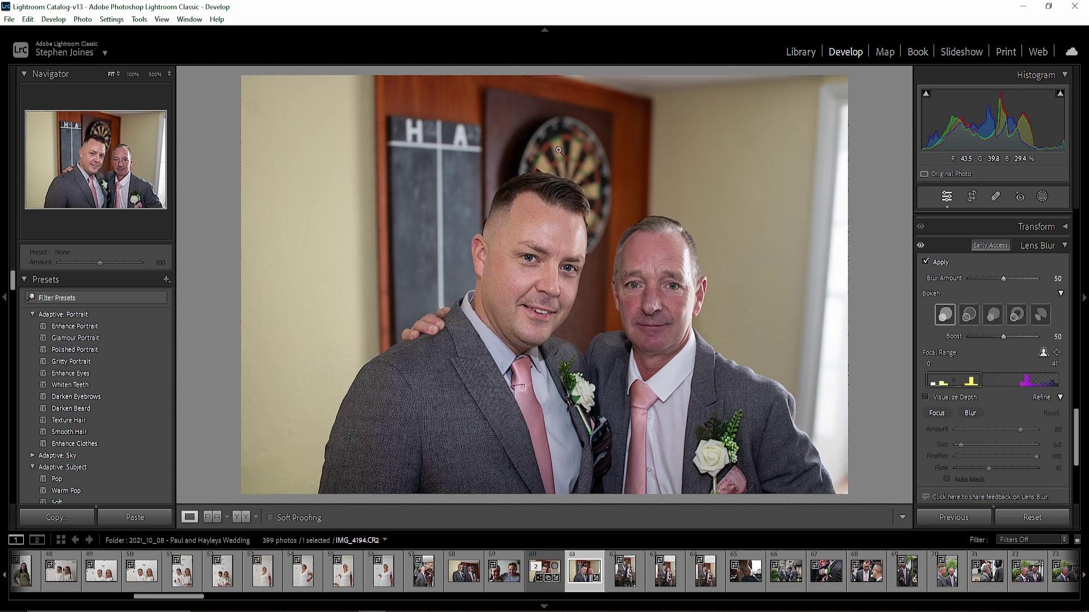
drag(1009, 277, 1043, 281)
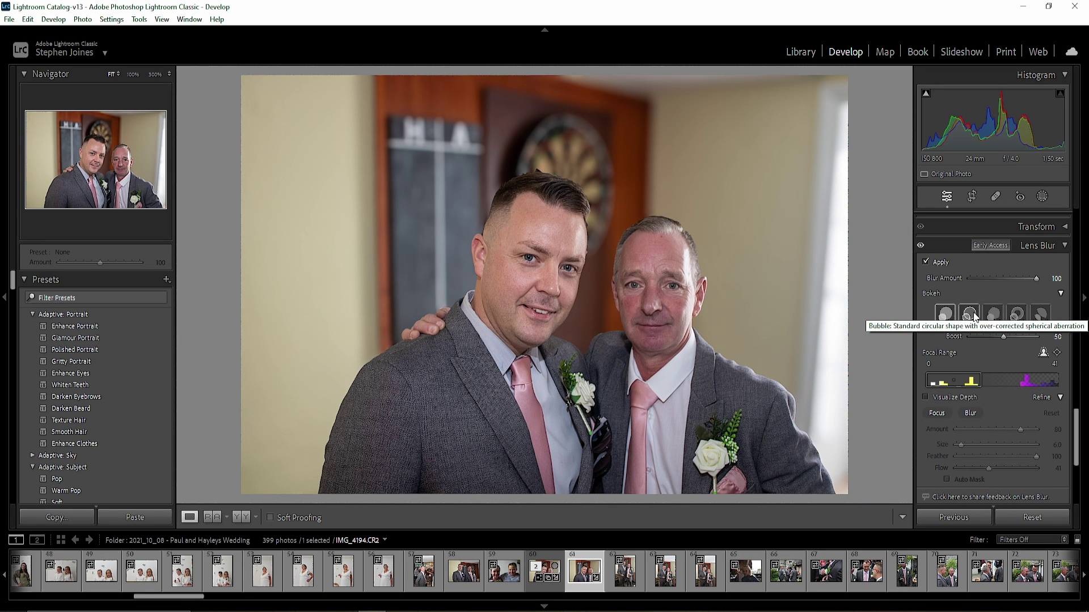
click(969, 314)
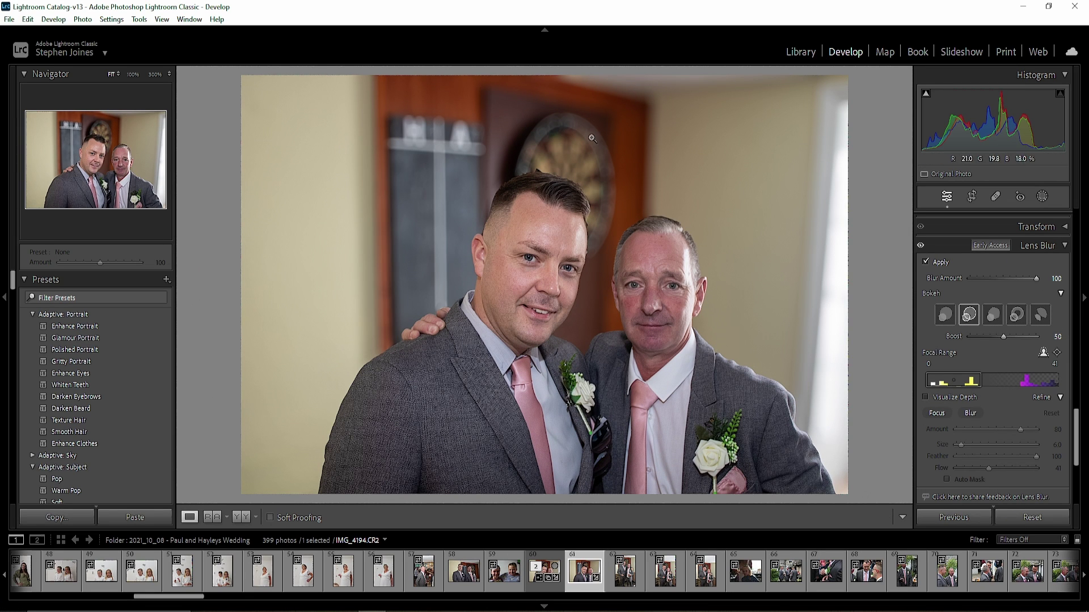
click(991, 314)
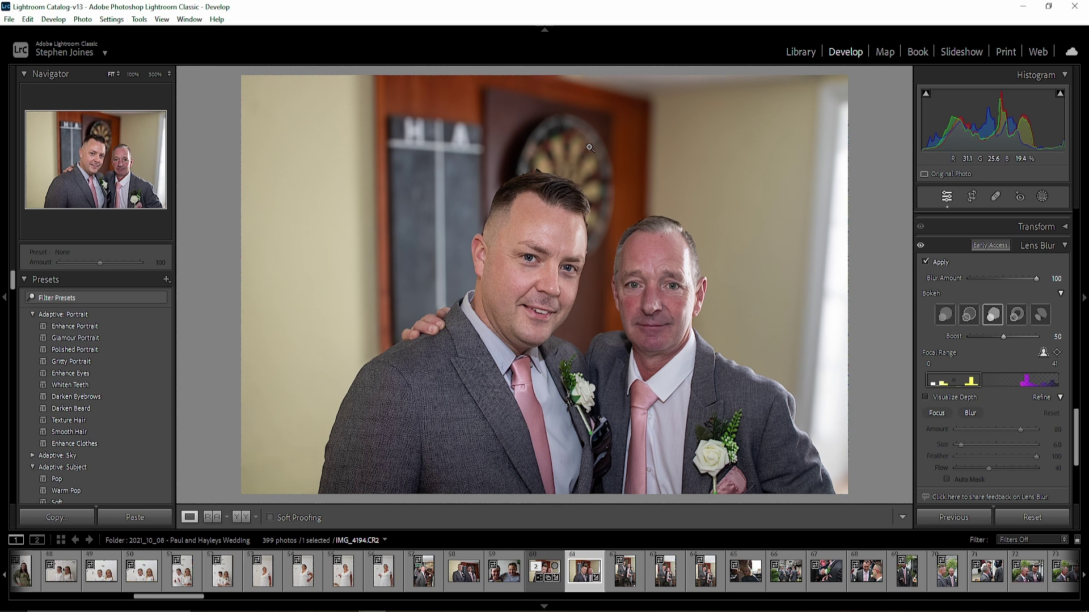
click(943, 316)
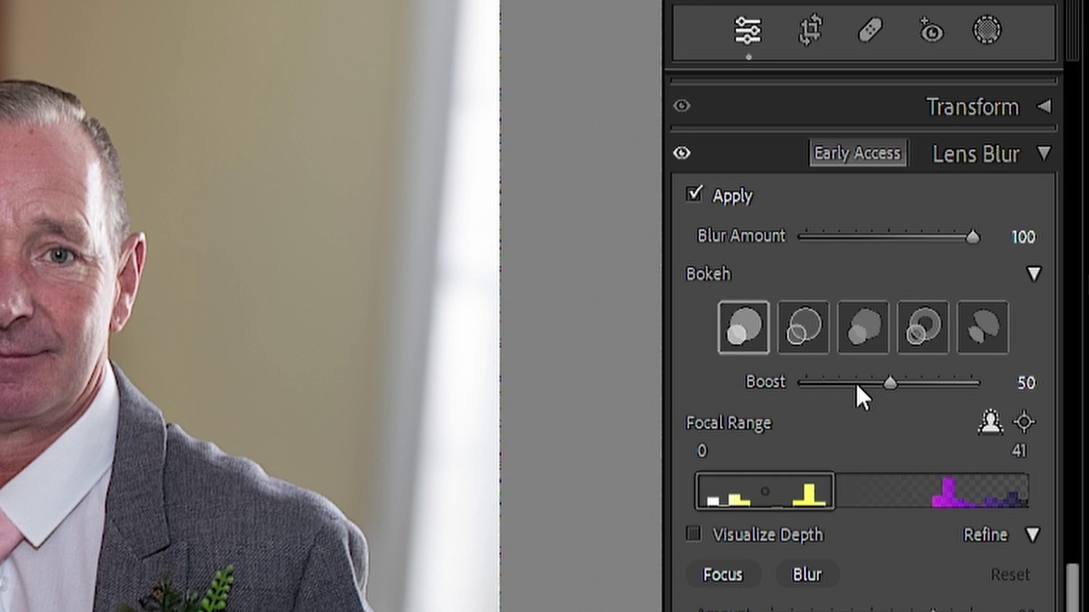
Step: Test the focal range on the depth bar at 30–71, then at 52–93
mouse_move(823, 489)
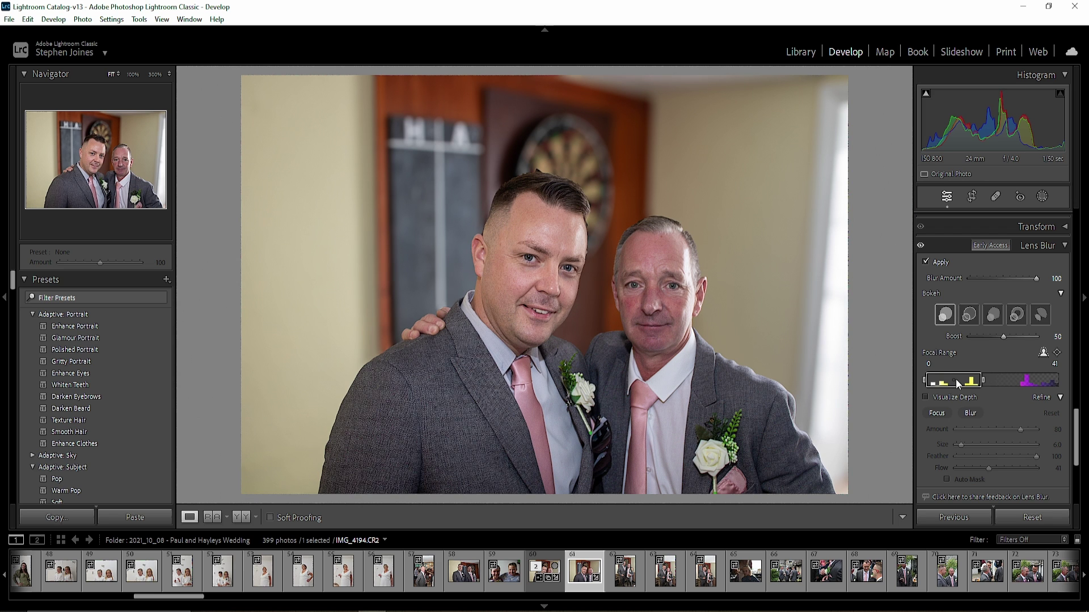
drag(957, 384, 1034, 382)
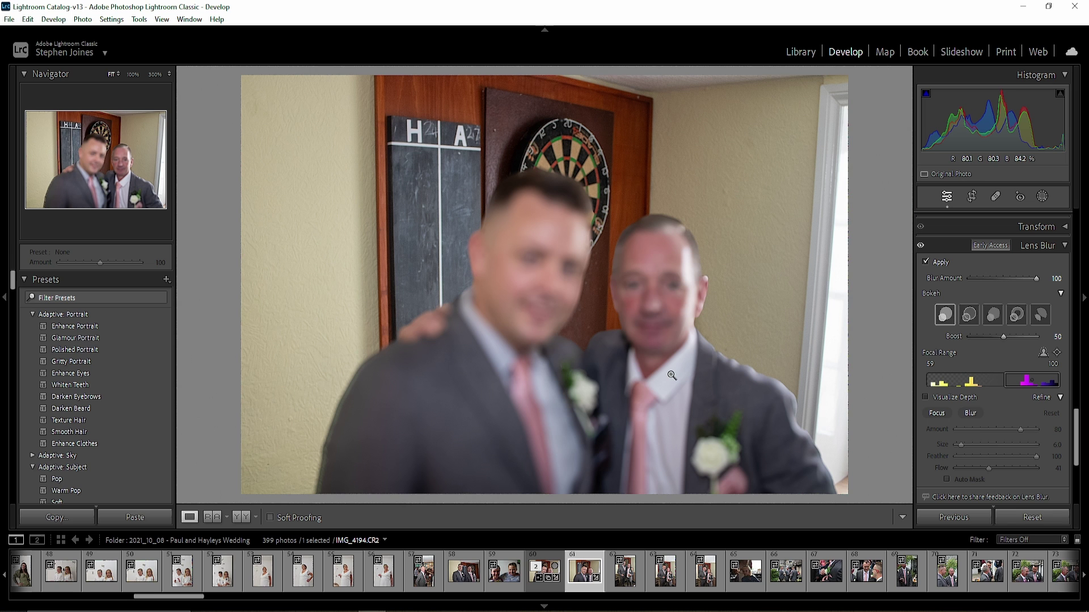
drag(1039, 381, 951, 383)
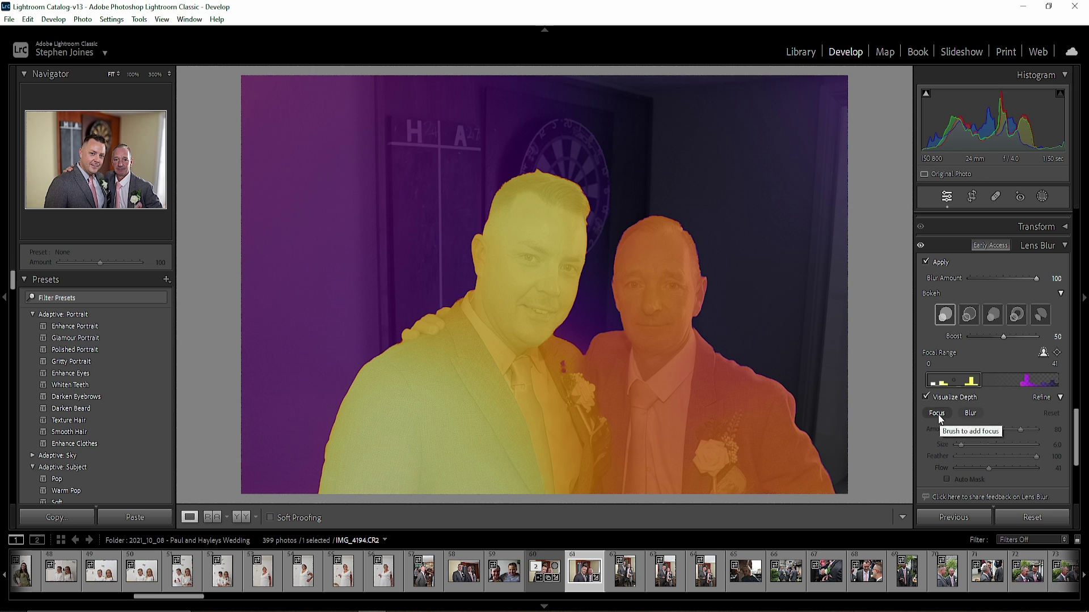
Step: Paint the H board behind the men back into focus with the Focus brush, depth overlay off
click(938, 414)
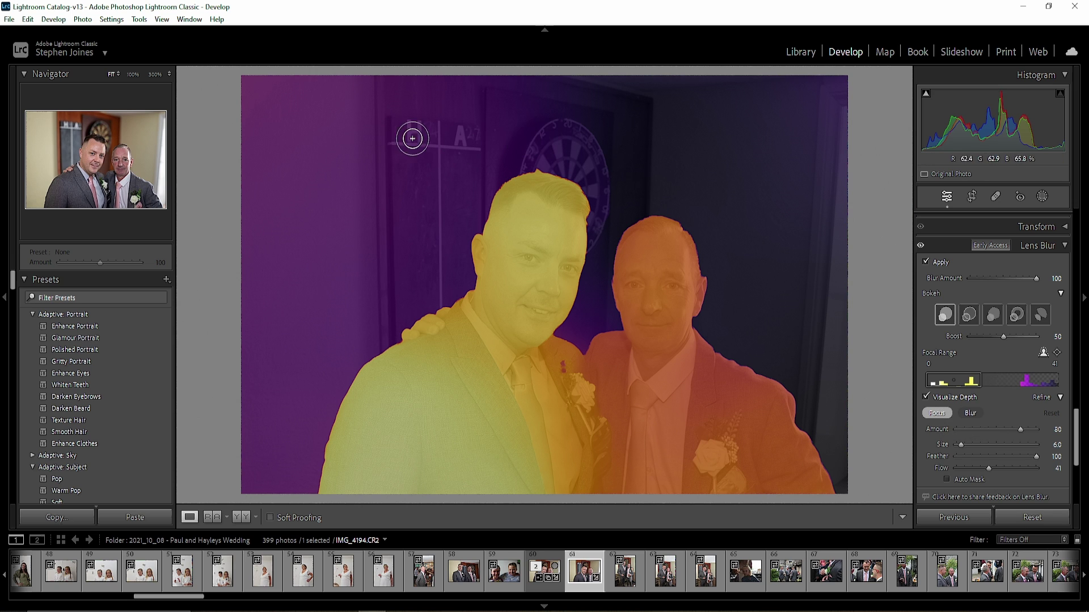
mouse_move(408, 122)
mouse_down()
mouse_move(413, 135)
mouse_move(427, 127)
mouse_move(406, 141)
mouse_move(421, 140)
mouse_move(407, 142)
mouse_move(418, 140)
mouse_move(416, 124)
mouse_move(410, 142)
mouse_up()
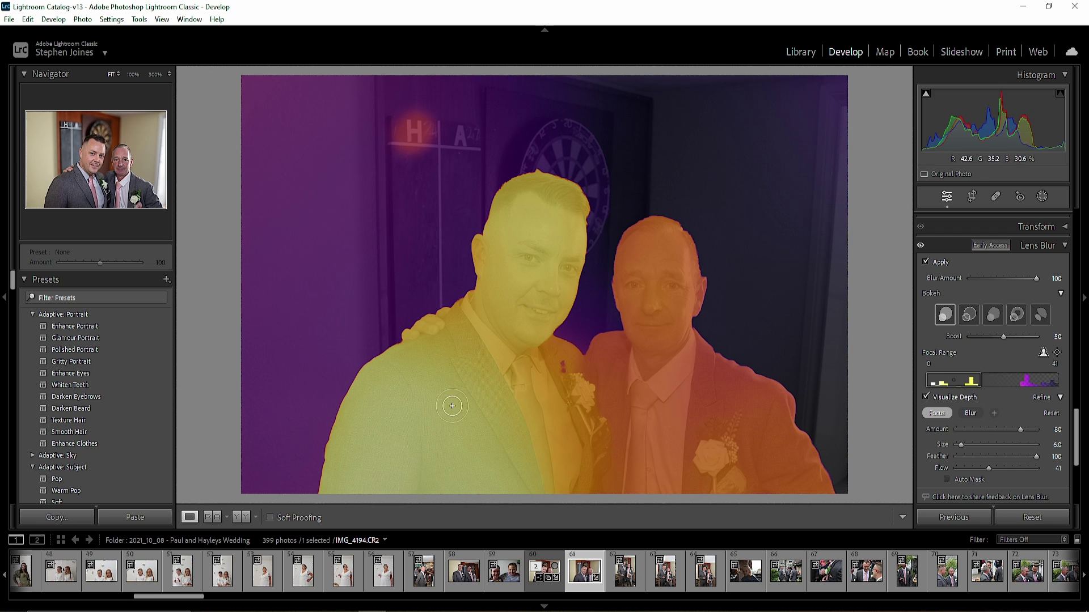
mouse_move(425, 134)
mouse_down()
mouse_move(408, 121)
mouse_move(415, 130)
mouse_up()
click(926, 397)
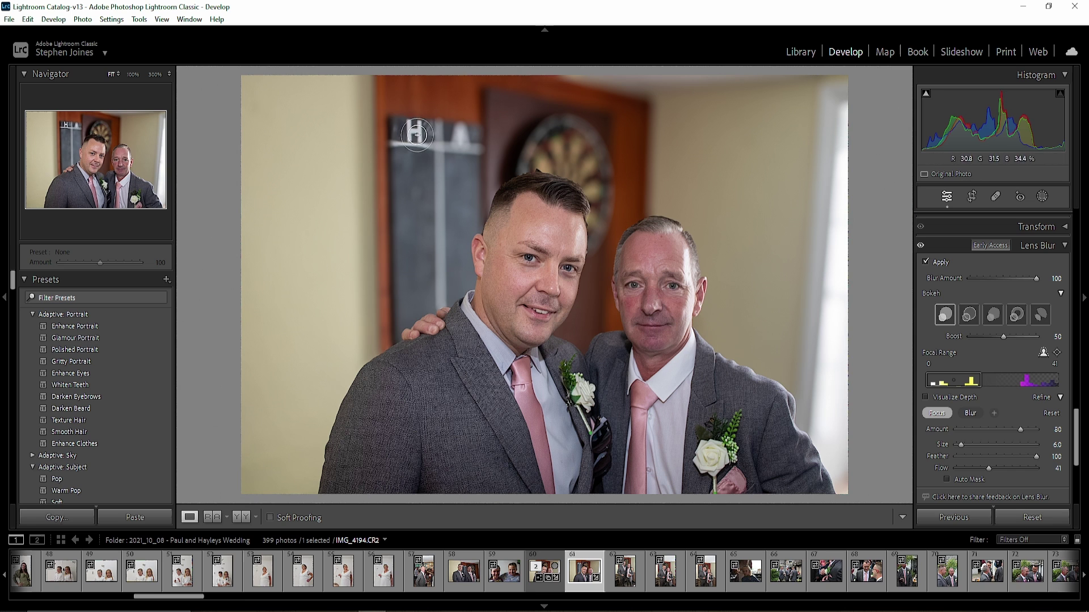
drag(414, 136, 429, 136)
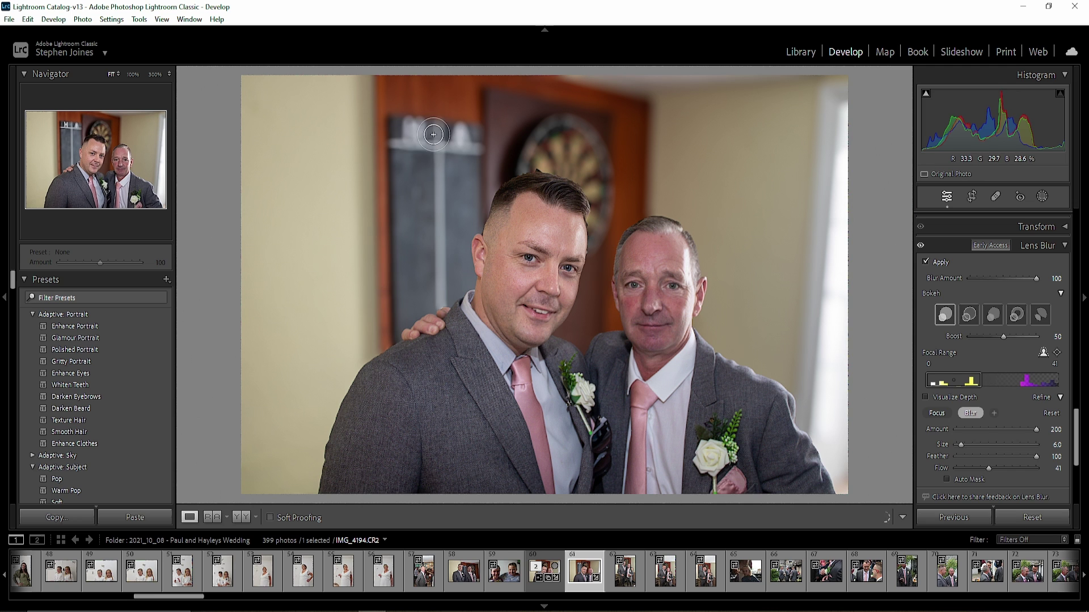
Step: Show the depth overlay again and brush over the H A sign behind the men
click(926, 397)
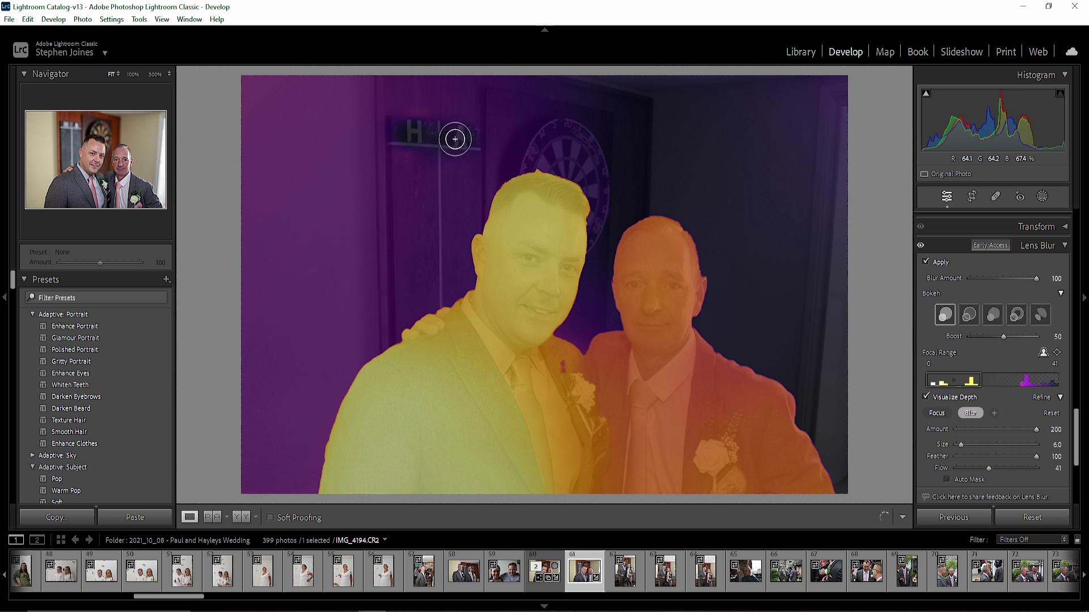
mouse_move(455, 139)
mouse_down()
mouse_move(449, 126)
mouse_move(423, 134)
mouse_move(422, 161)
mouse_up()
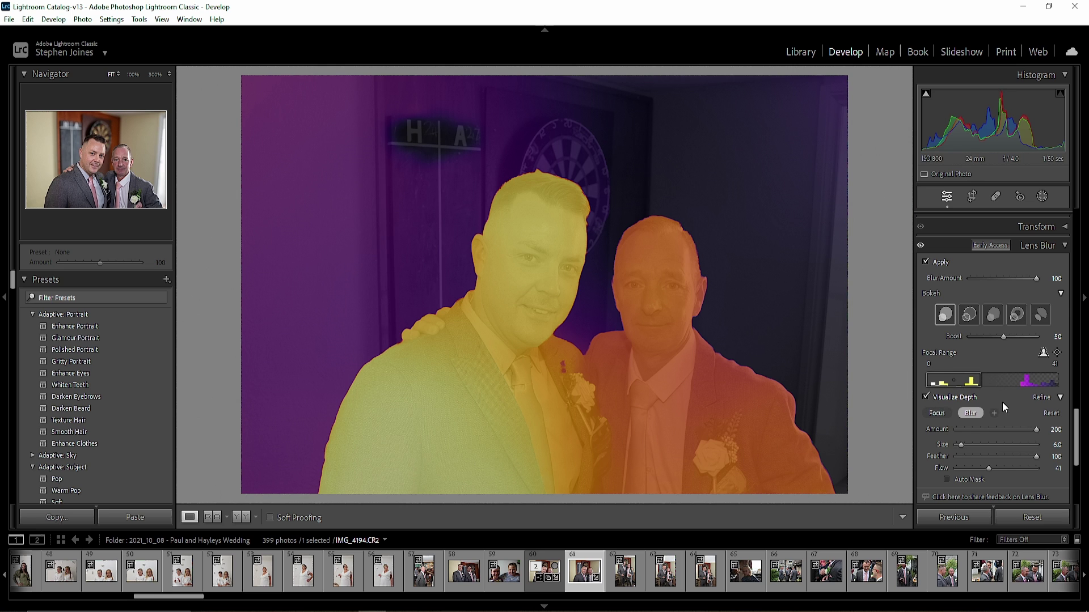
scroll(1003, 403, down, 2)
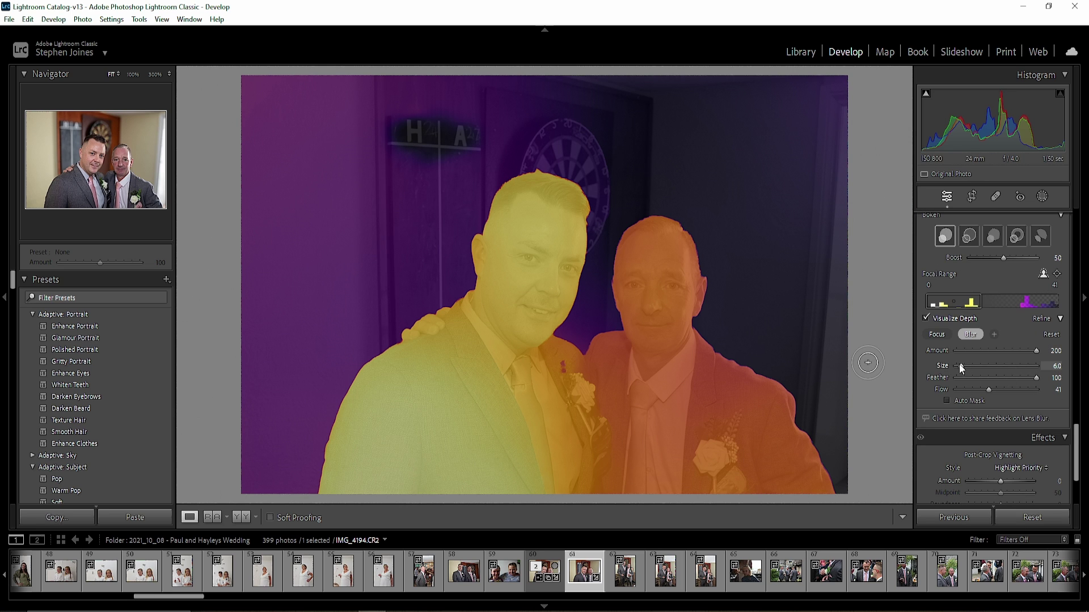
Step: Set the refine brush to size 16 with slightly lower feather, then hide the depth overlay
key(bracketright)
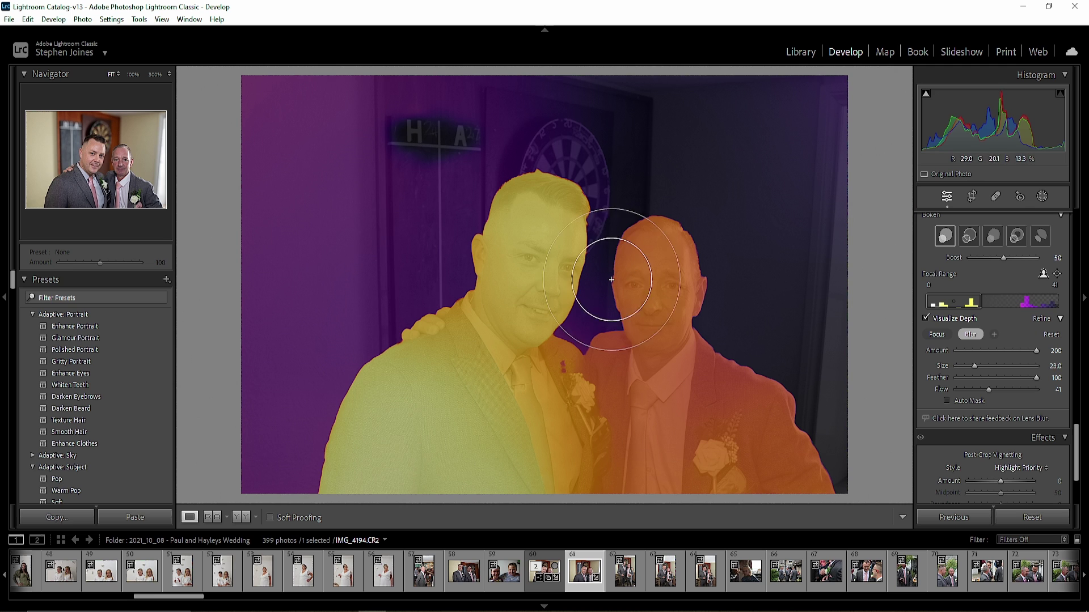
key(bracketright)
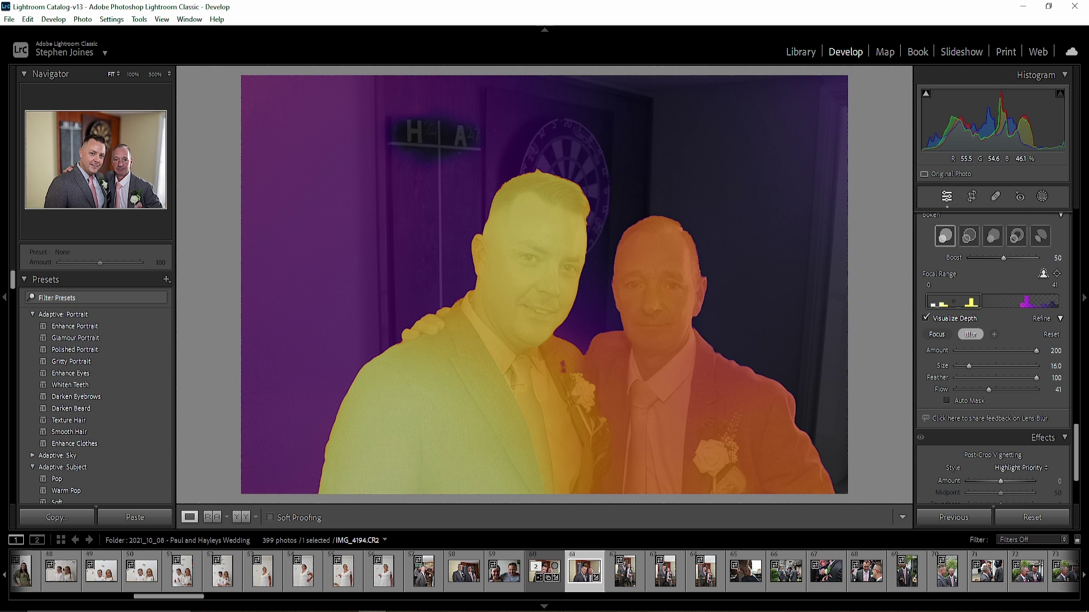
key(bracketright)
mouse_move(1036, 379)
mouse_down()
mouse_move(992, 380)
mouse_move(1036, 378)
mouse_up()
scroll(985, 311, up, 2)
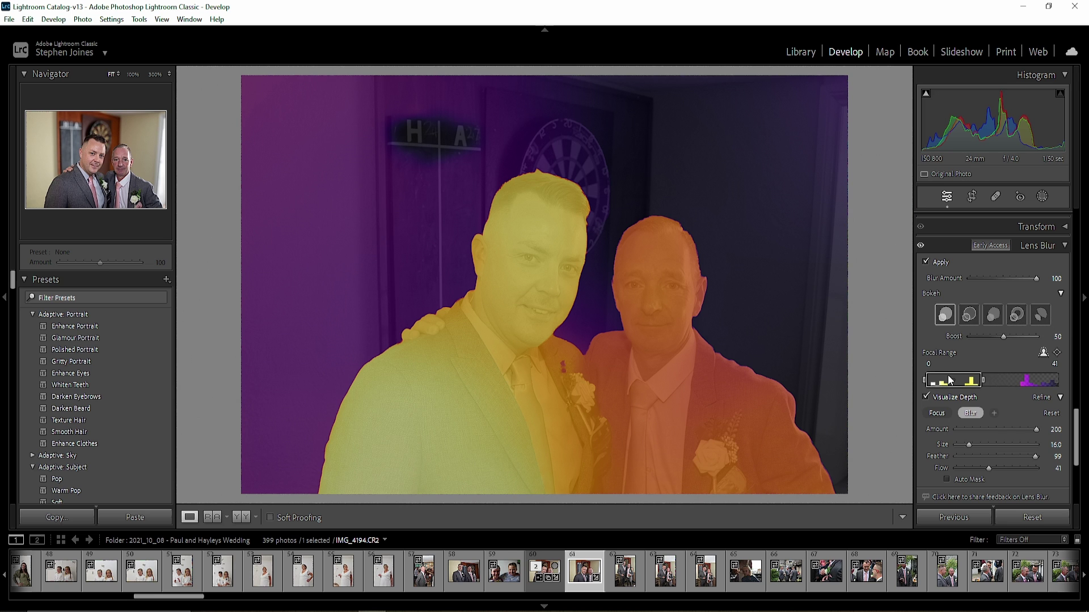
click(926, 396)
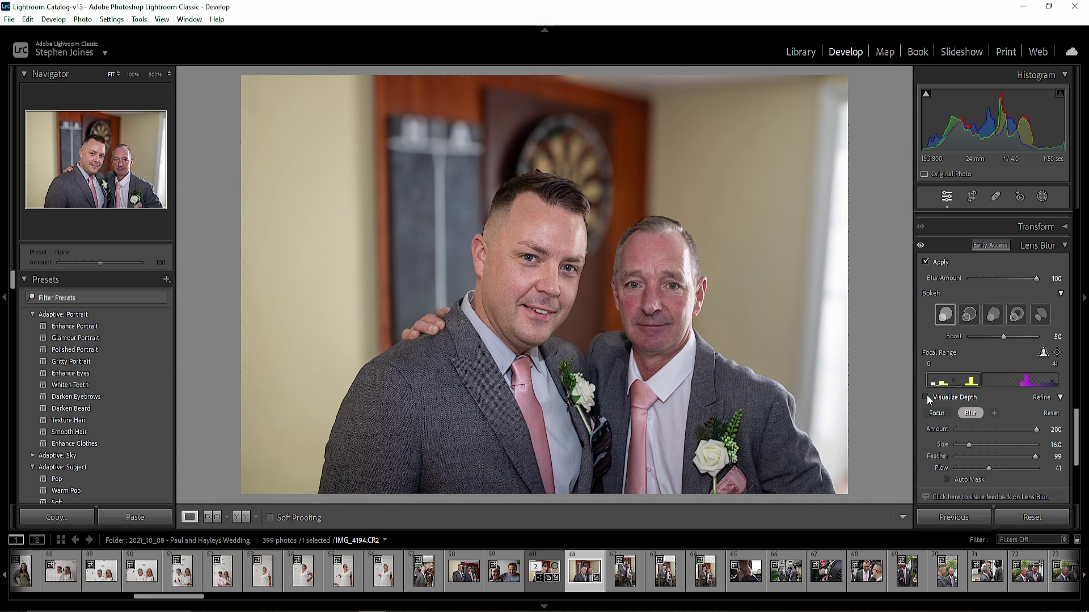
Step: Shrink the Blur refine brush and paint blur down the left edges of both men's heads
scroll(610, 201, down, 5)
scroll(1006, 425, down, 3)
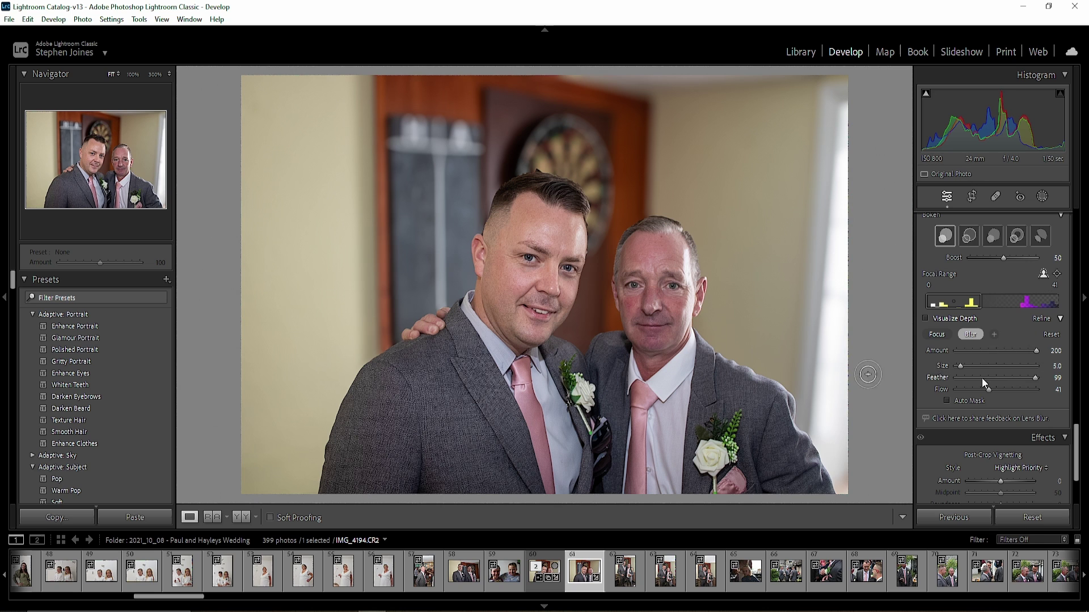
click(968, 334)
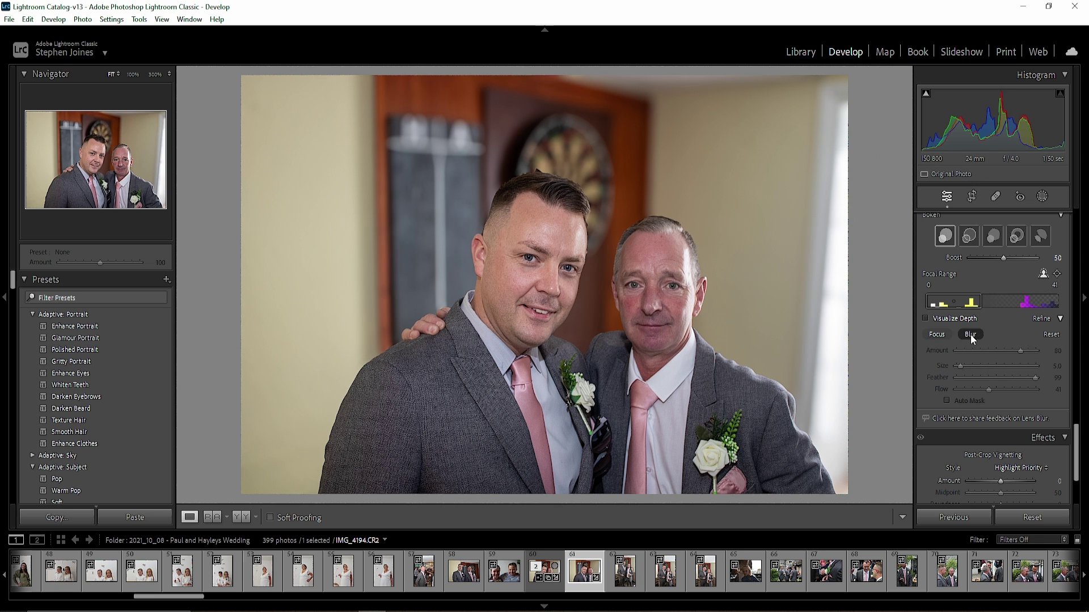
click(970, 335)
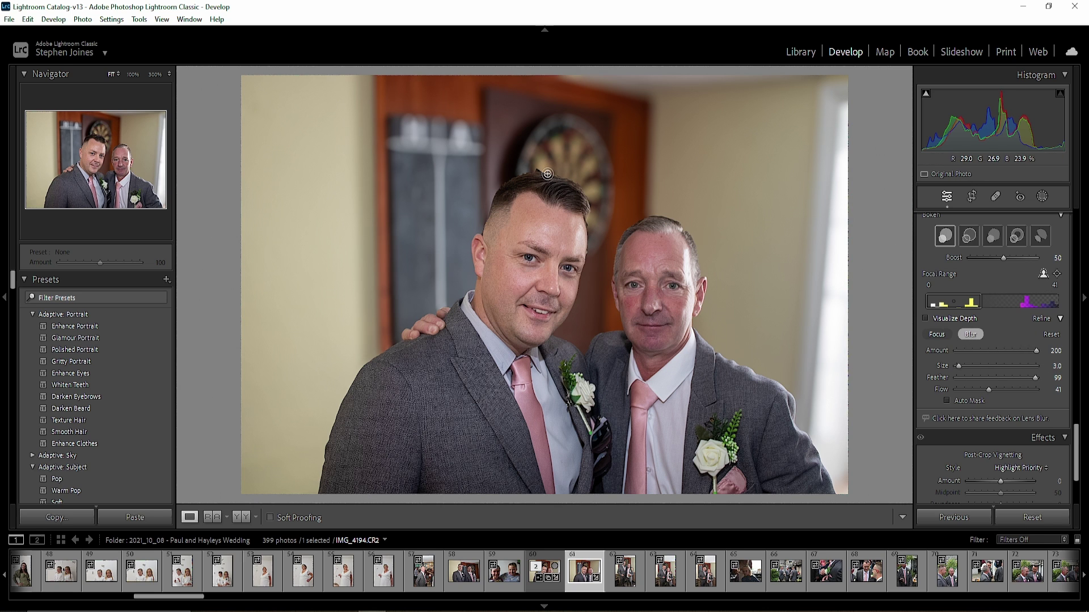
key(bracketleft)
mouse_move(522, 176)
mouse_down()
mouse_move(499, 183)
mouse_move(469, 254)
mouse_move(481, 282)
mouse_up()
mouse_move(661, 220)
mouse_down()
mouse_move(637, 225)
mouse_move(615, 271)
mouse_move(615, 310)
mouse_up()
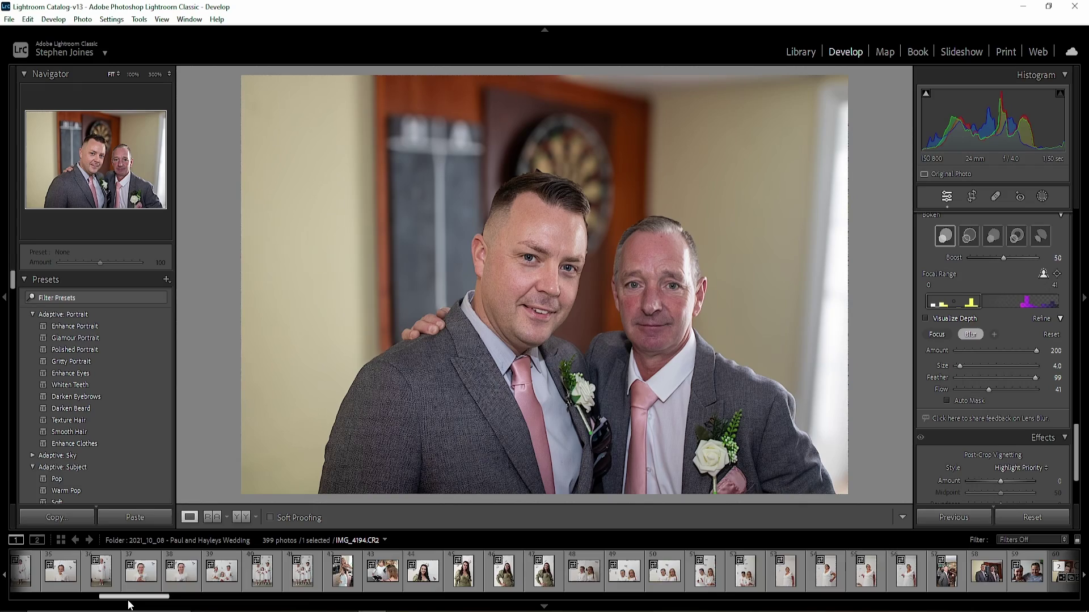
Step: Open the woman-with-phone portrait from the filmstrip and reset its develop settings
drag(128, 602, 62, 610)
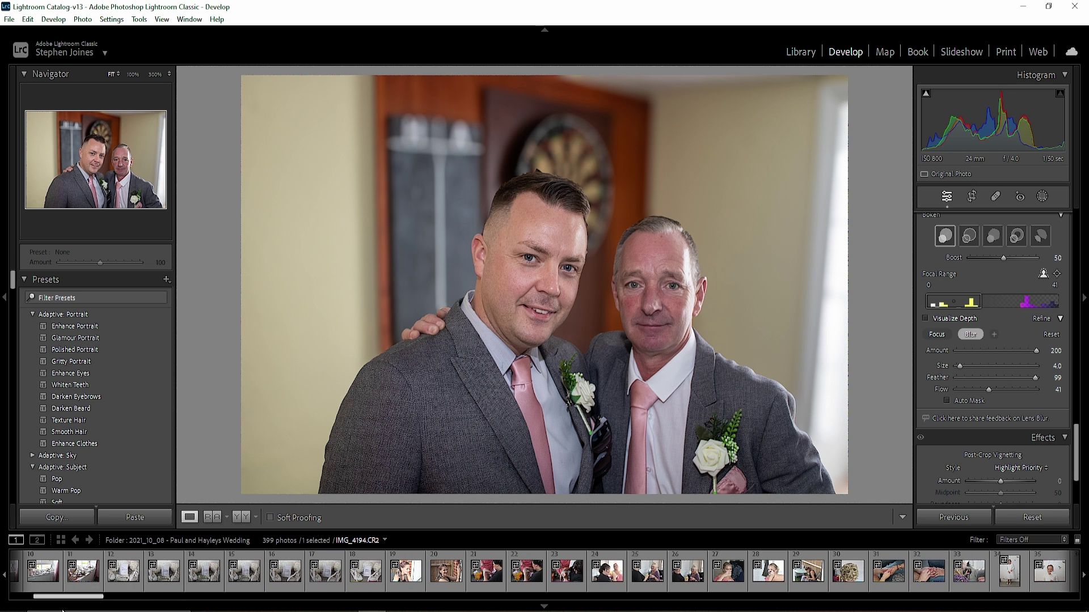
click(438, 579)
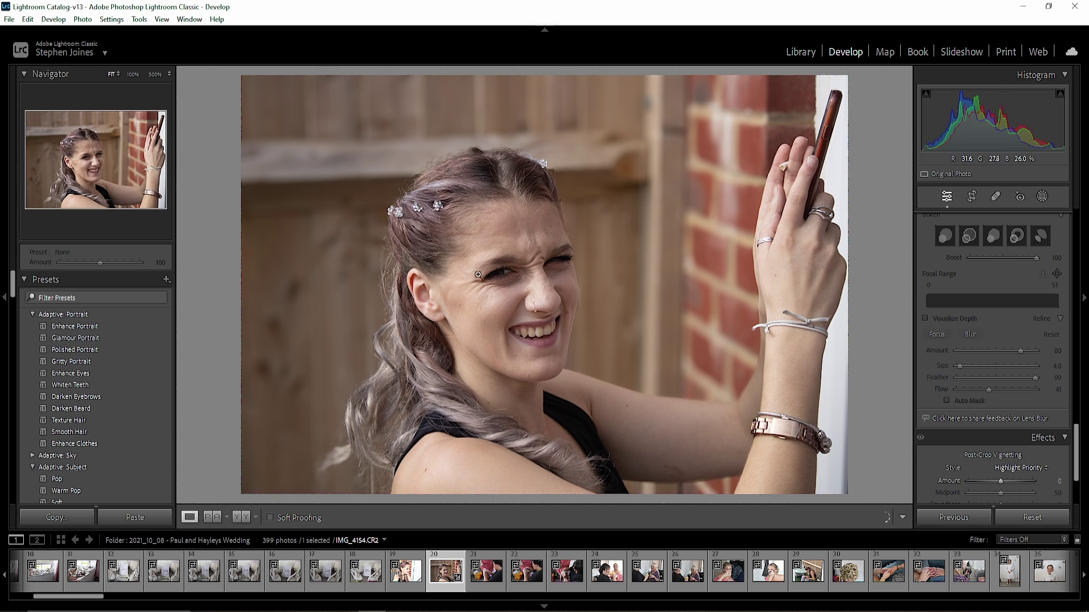
right_click(445, 574)
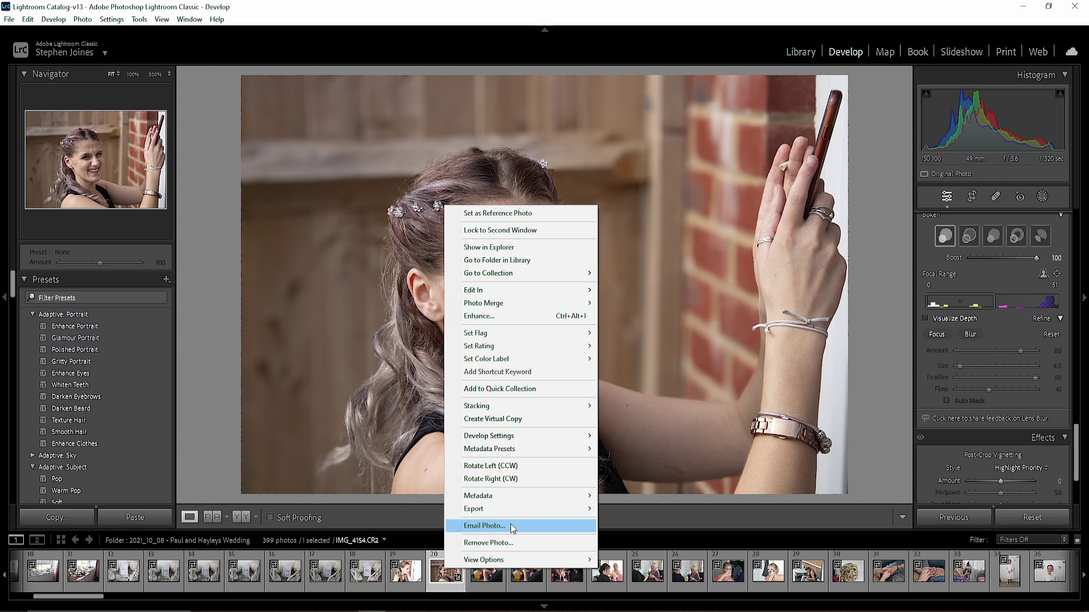
mouse_move(504, 440)
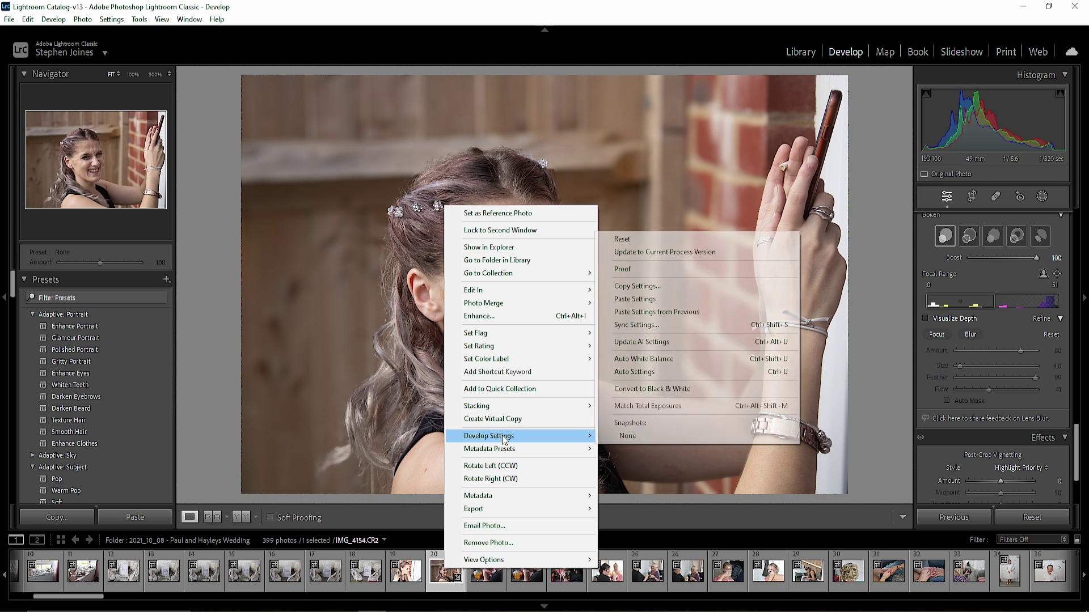
click(624, 239)
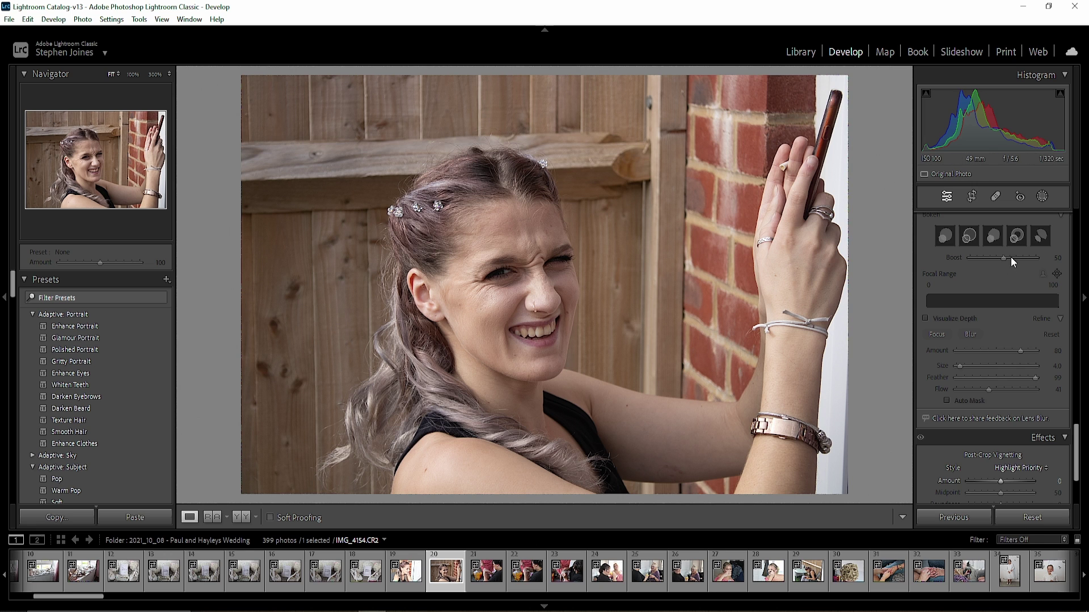
Step: Turn on Lens Blur for the woman's portrait at the default Blur Amount 50
scroll(972, 283, up, 2)
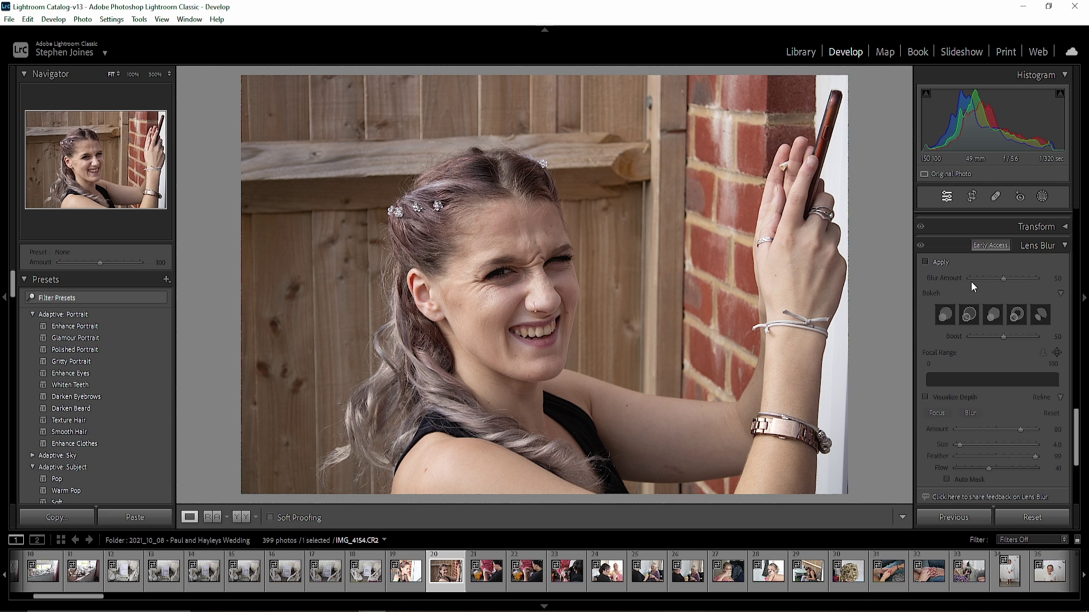
click(926, 262)
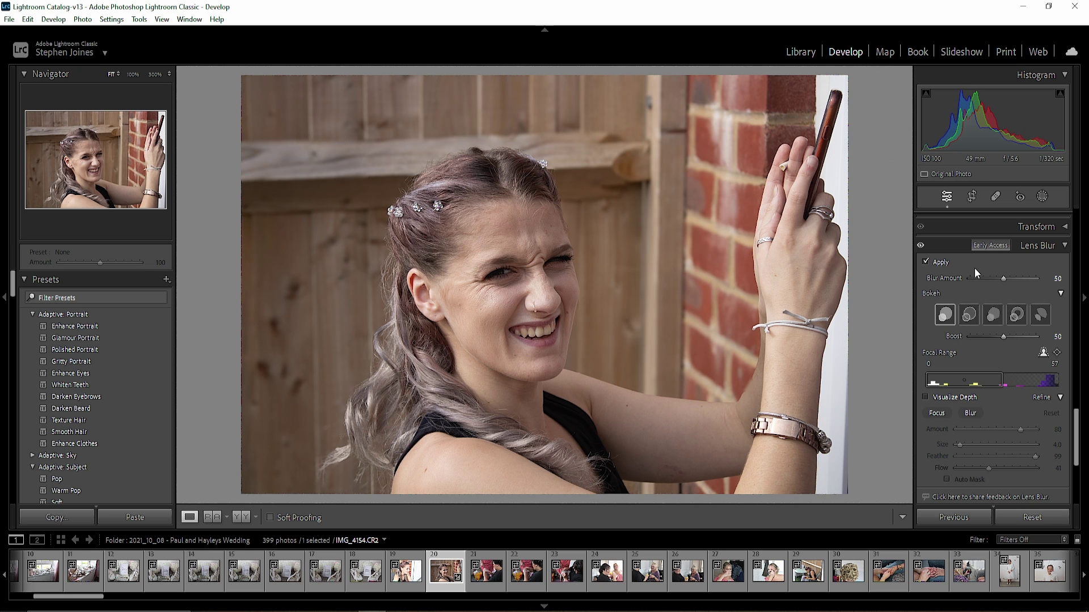
Step: Raise Blur Amount to 100, nudge the focal range to 0–56, and settle on Ring bokeh
drag(1003, 278, 1042, 279)
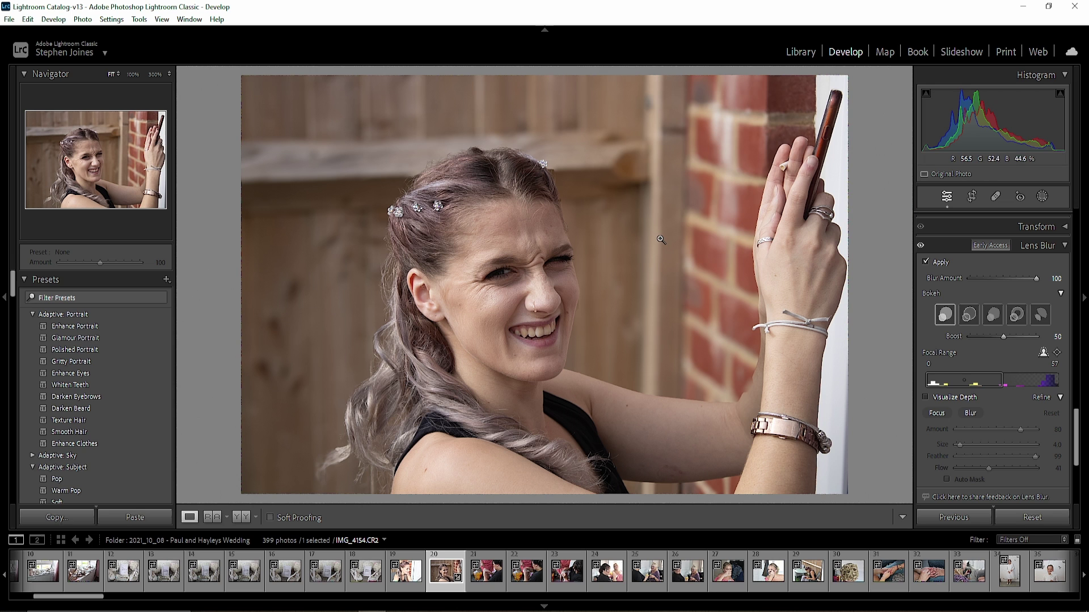
mouse_move(975, 386)
mouse_down()
mouse_move(988, 386)
mouse_move(959, 383)
mouse_up()
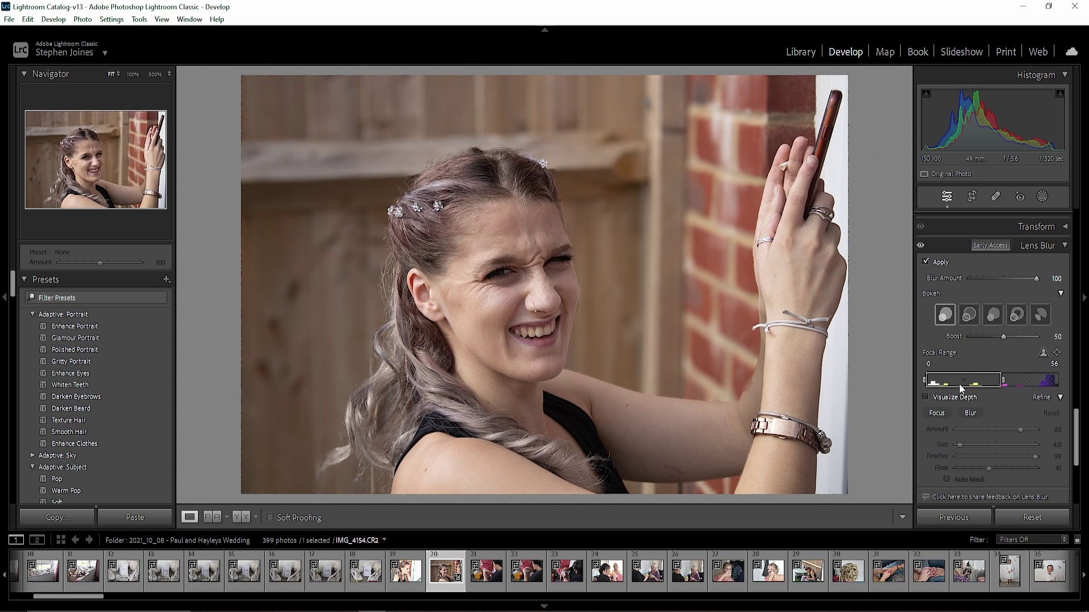
click(1040, 315)
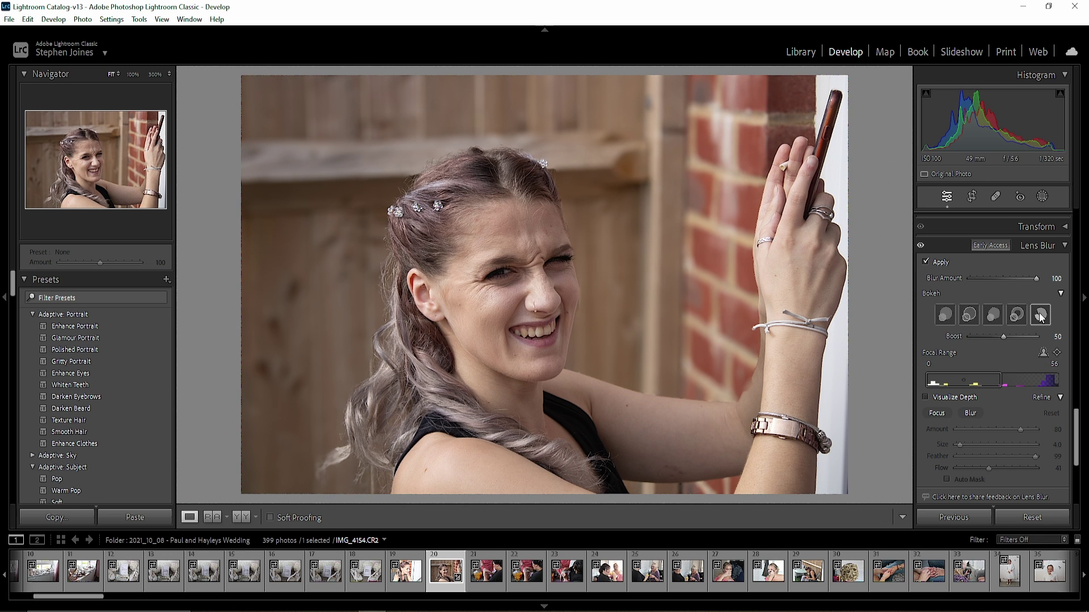
click(968, 316)
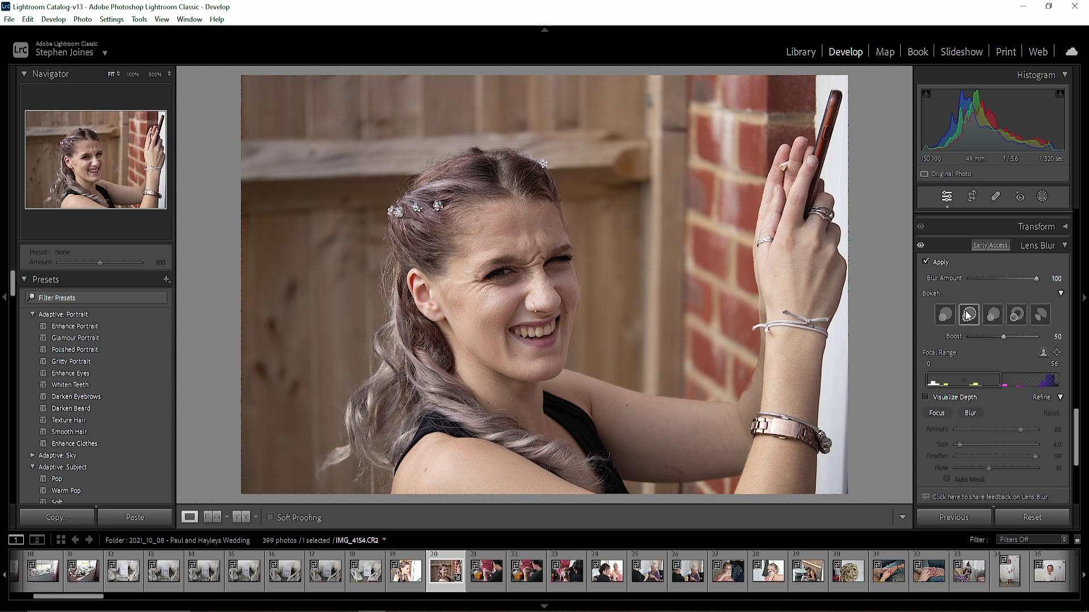
click(996, 317)
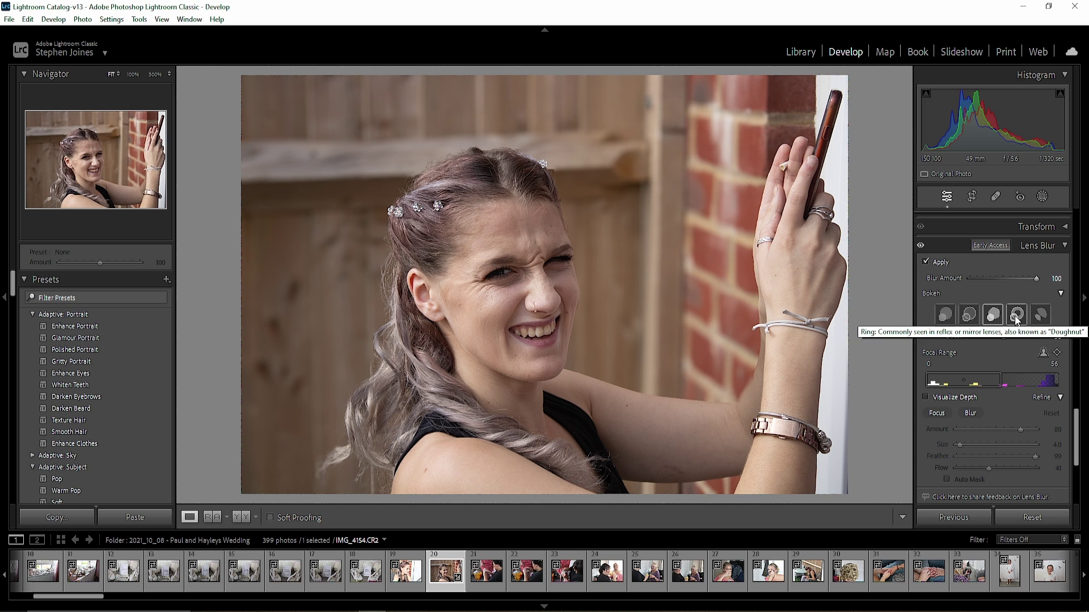
click(1015, 317)
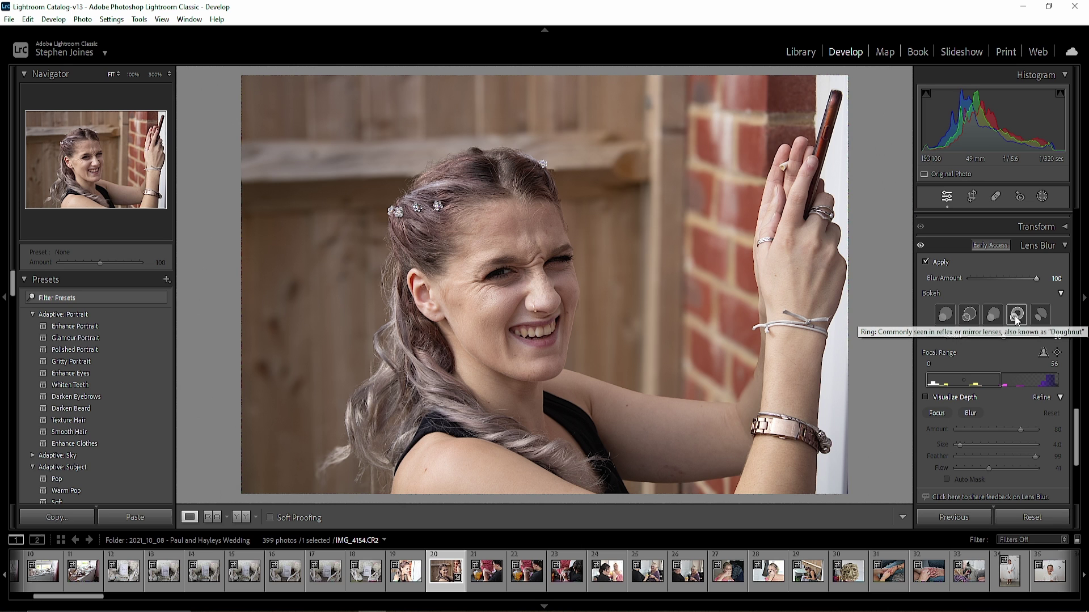